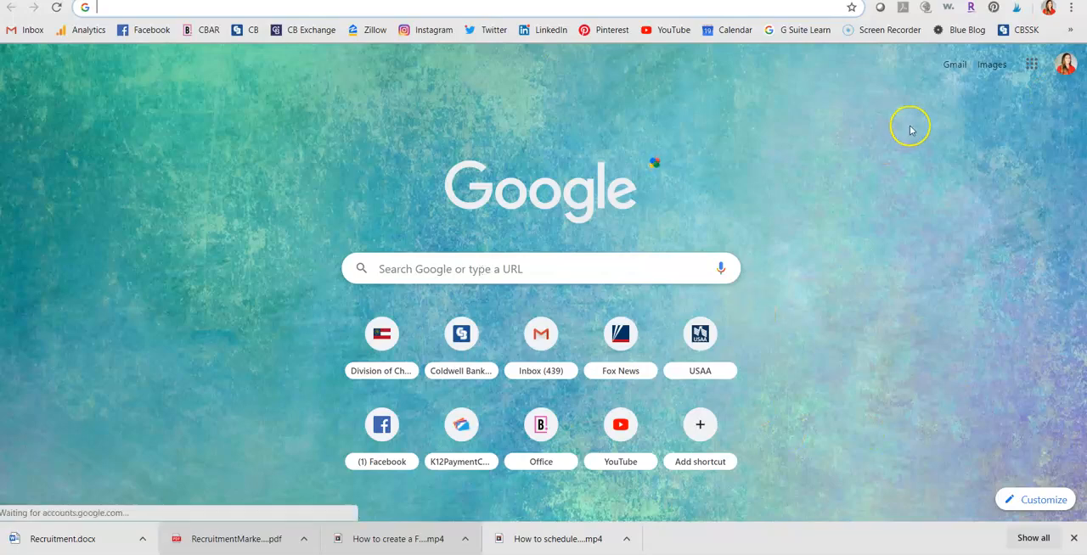
Open the Blue Matter blog and its latest post "5 Small Home Improvements to Prepare Your Home to Sell".
{"action": "left_click", "coordinate": [962, 30]}
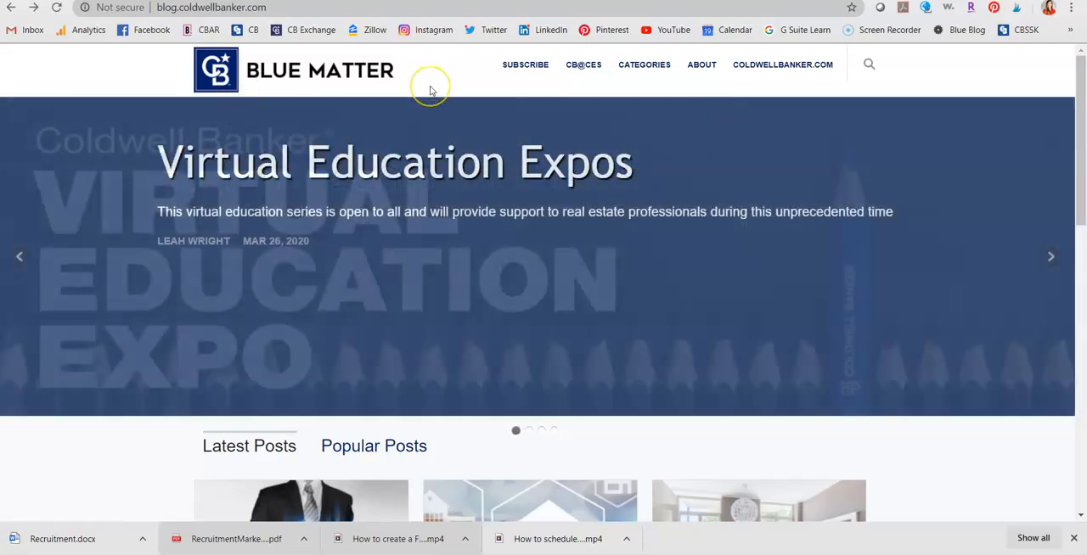
{"action": "scroll", "coordinate": [429, 91], "scroll_direction": "down", "scroll_amount": 5}
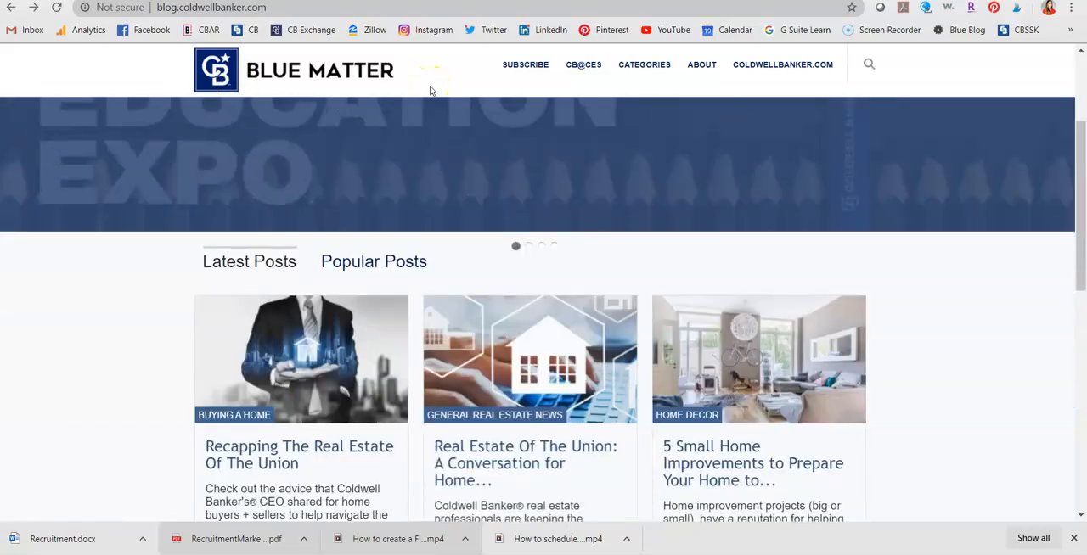
{"action": "scroll", "coordinate": [430, 90], "scroll_direction": "up", "scroll_amount": 1}
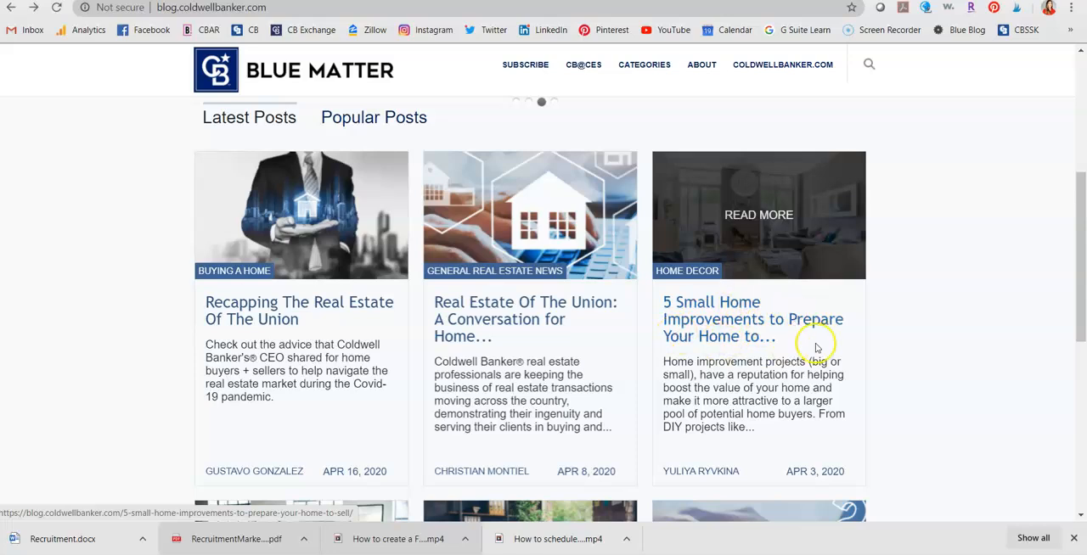
{"action": "left_click", "coordinate": [773, 331]}
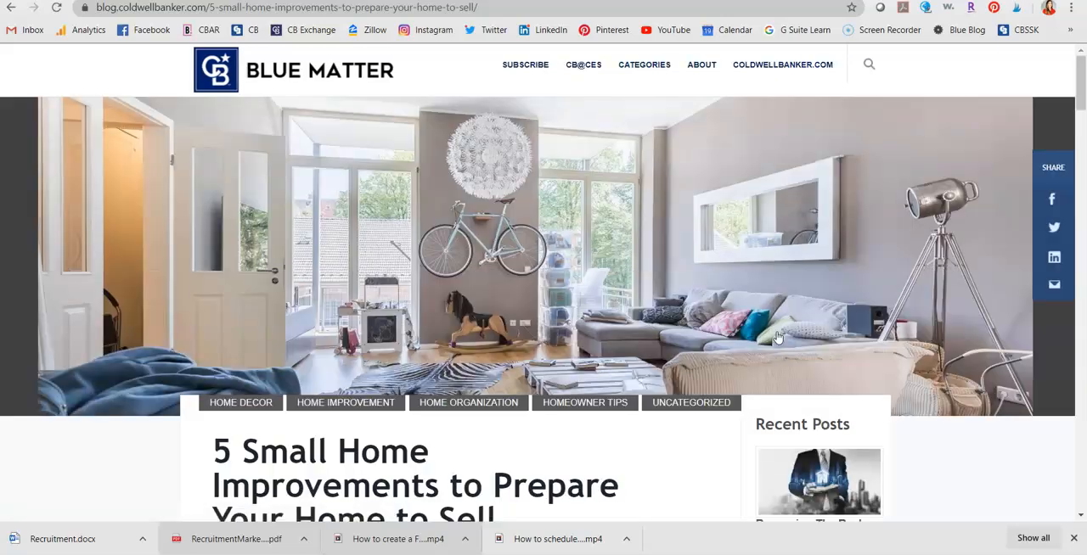
Read through the home improvements article, from its introduction to the sections on walls, decluttering and hardware.
{"action": "scroll", "coordinate": [934, 418], "scroll_direction": "down", "scroll_amount": 4}
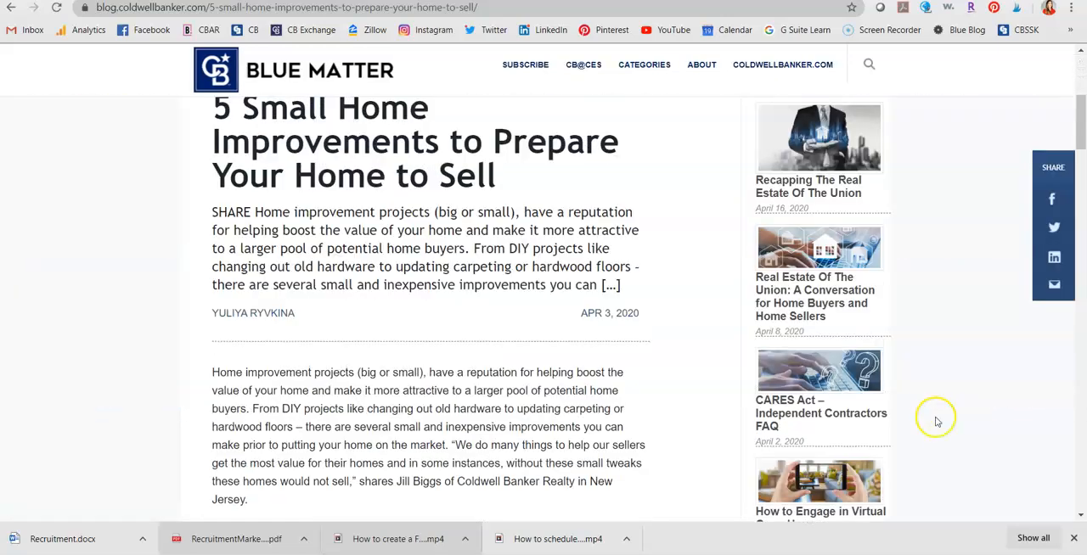
{"action": "scroll", "coordinate": [473, 459], "scroll_direction": "down", "scroll_amount": 10}
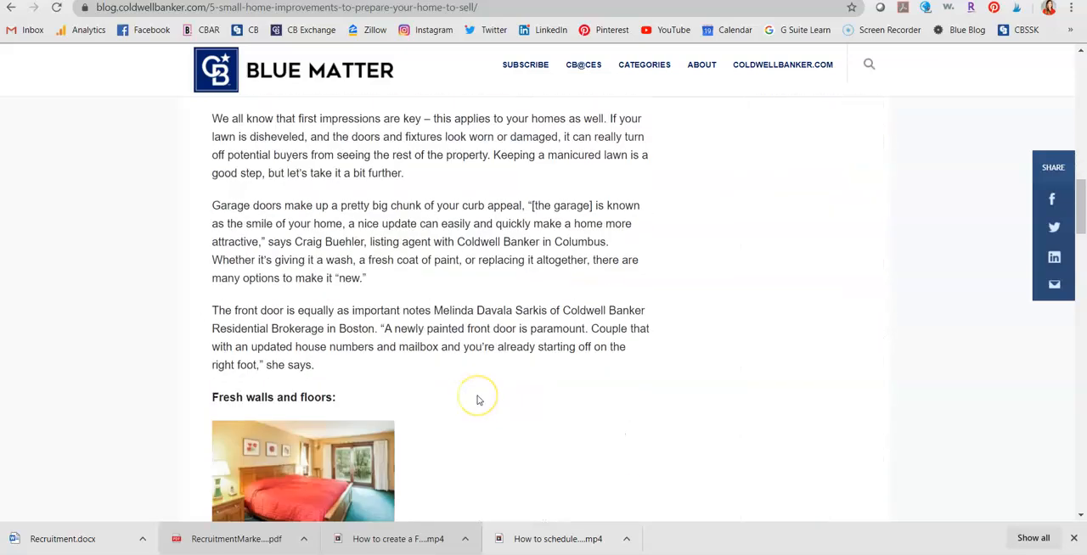
{"action": "scroll", "coordinate": [510, 399], "scroll_direction": "up", "scroll_amount": 1}
{"action": "scroll", "coordinate": [620, 416], "scroll_direction": "down", "scroll_amount": 4}
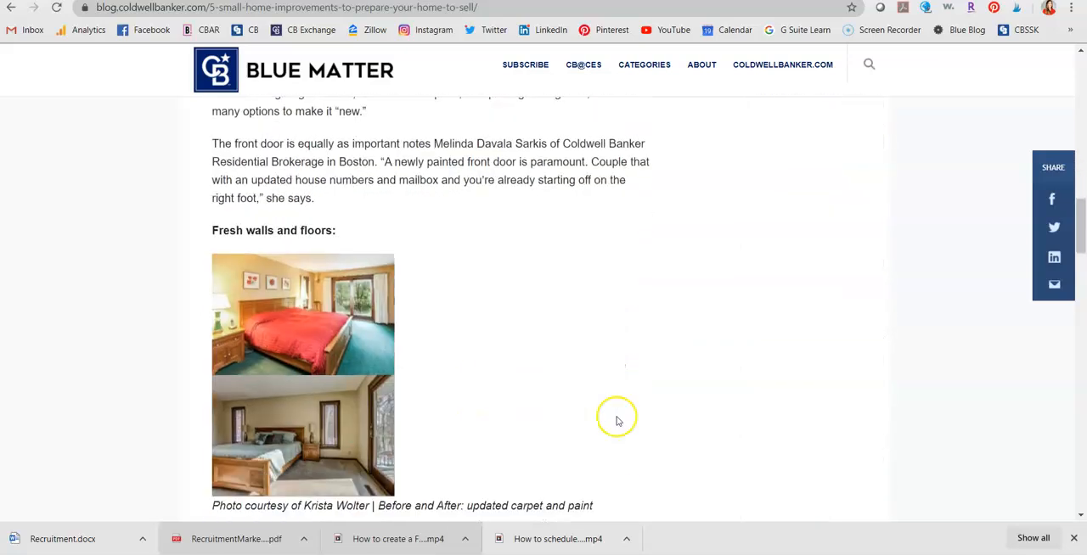
{"action": "scroll", "coordinate": [557, 362], "scroll_direction": "down", "scroll_amount": 5}
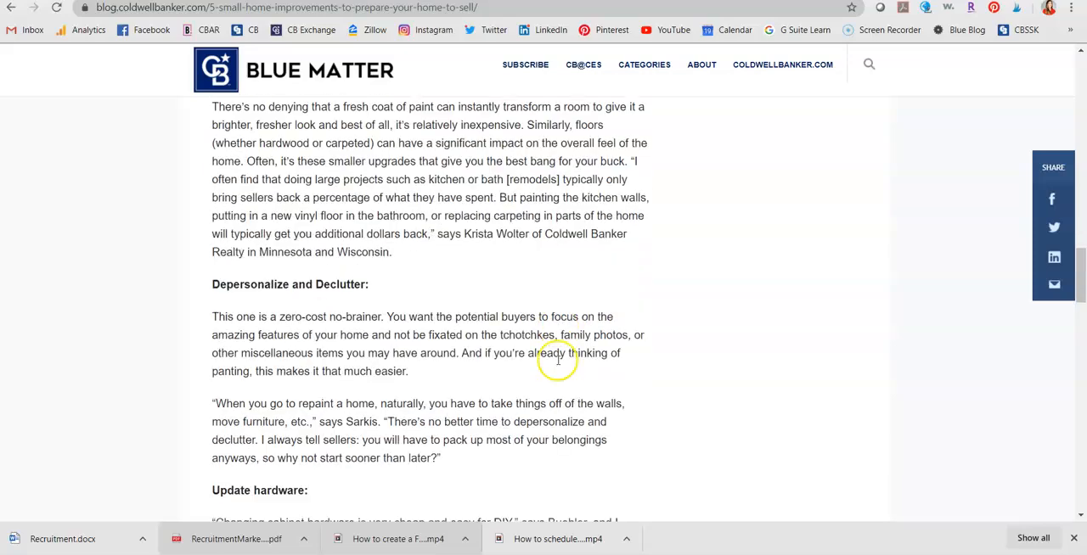
{"action": "scroll", "coordinate": [558, 360], "scroll_direction": "down", "scroll_amount": 2}
{"action": "scroll", "coordinate": [558, 360], "scroll_direction": "up", "scroll_amount": 20}
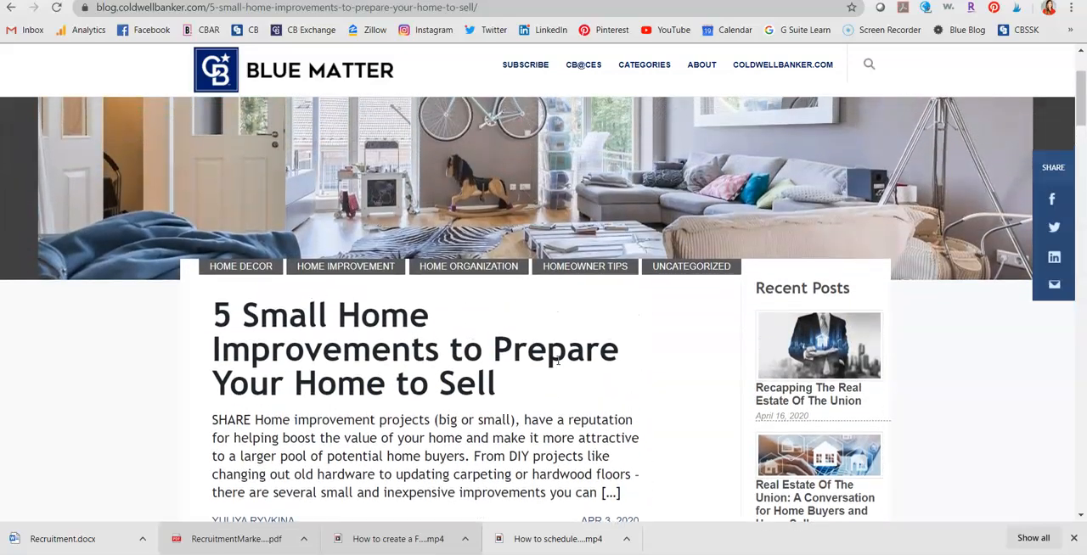
Start sharing the article to Facebook on a managed page, choosing the Coldwell Banker Access Realty tips page.
{"action": "left_click", "coordinate": [1053, 202]}
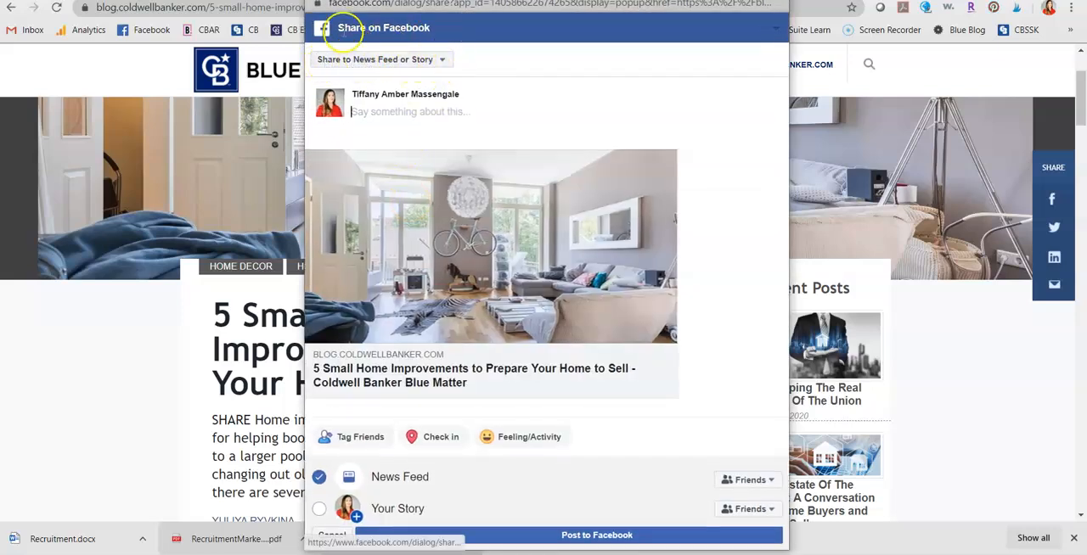
{"action": "left_click", "coordinate": [442, 68]}
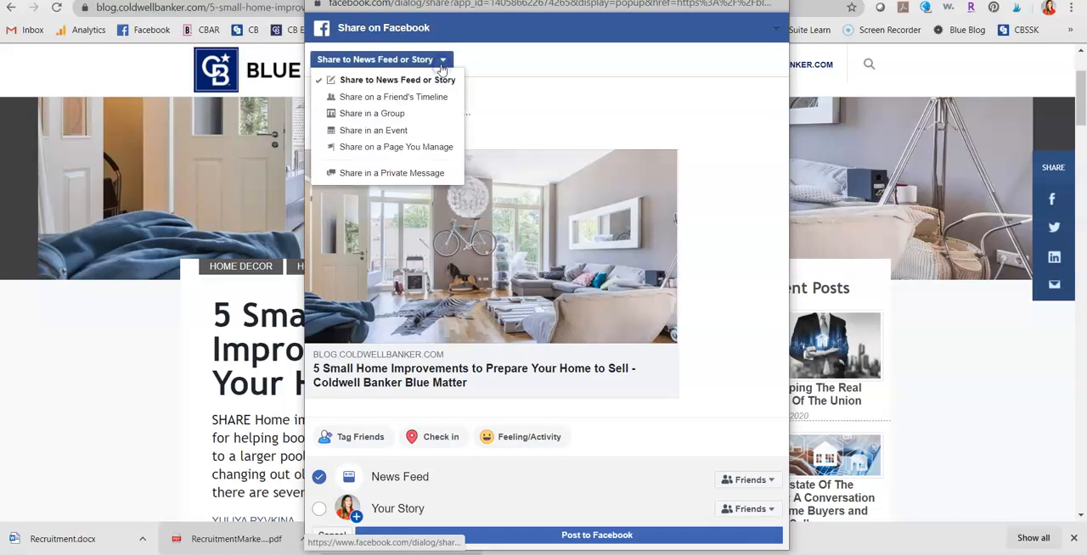
{"action": "left_click", "coordinate": [444, 149]}
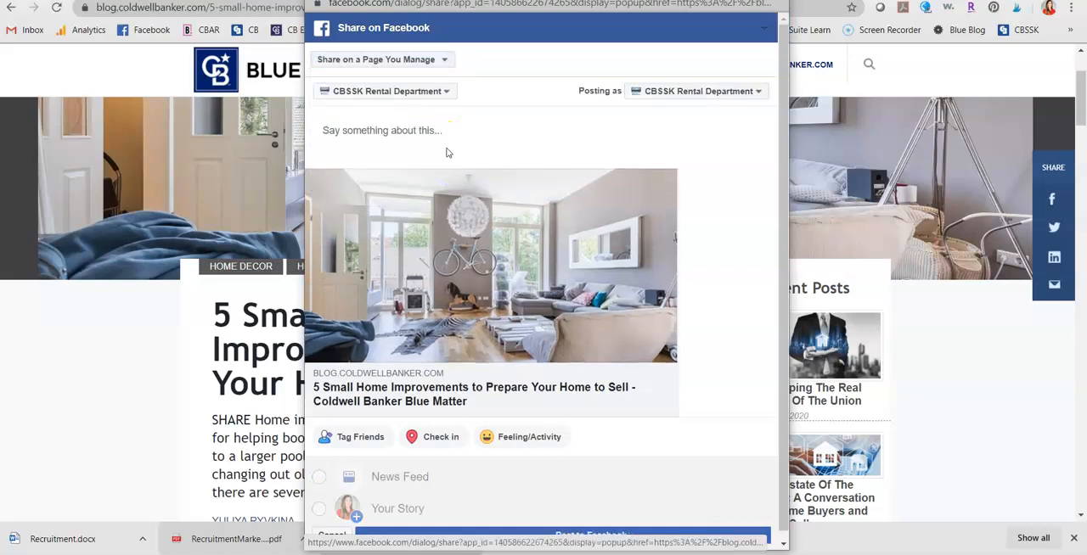
{"action": "left_click", "coordinate": [446, 92]}
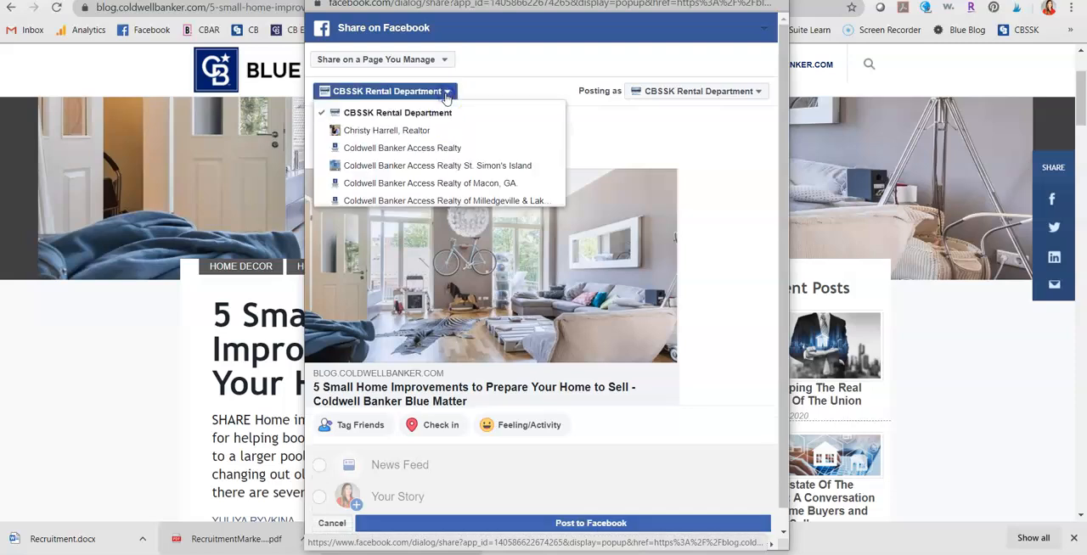
{"action": "scroll", "coordinate": [457, 119], "scroll_direction": "down", "scroll_amount": 5}
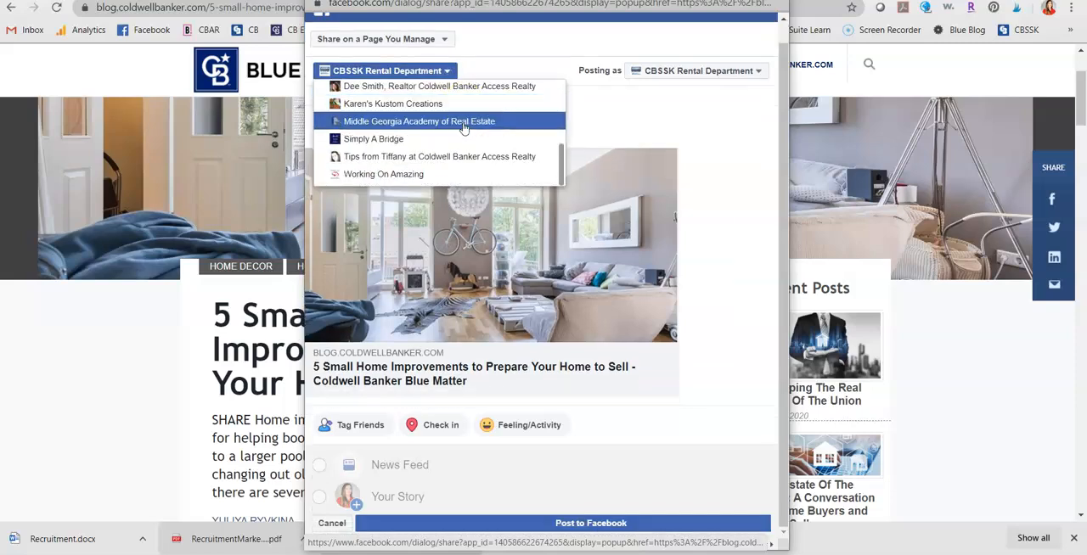
{"action": "left_click", "coordinate": [496, 157]}
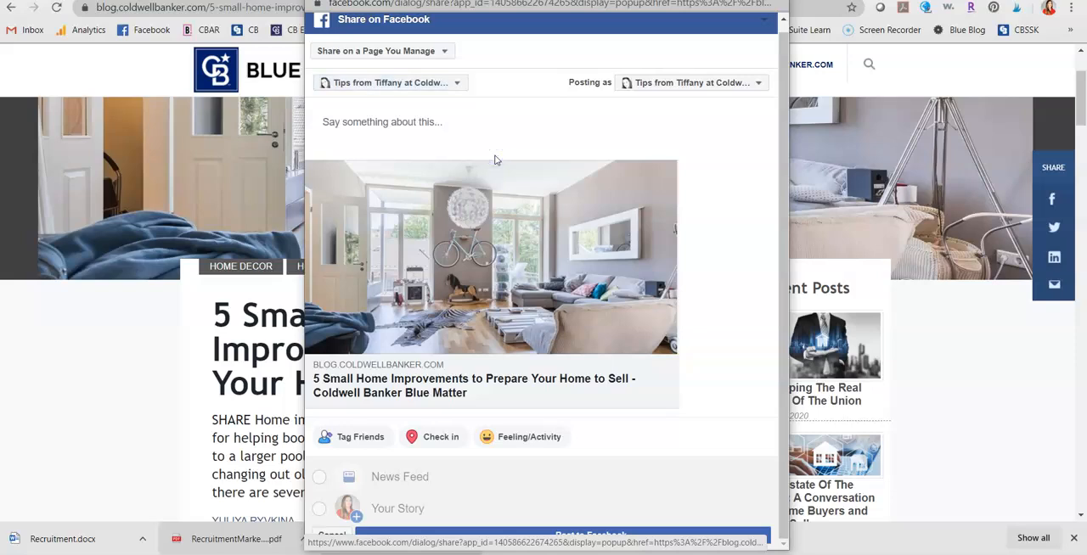
Caption the share "Helpful tips and ideas for getting your home ready to sell" and discard it without posting.
{"action": "left_click", "coordinate": [418, 111]}
{"action": "type", "text": "help"}
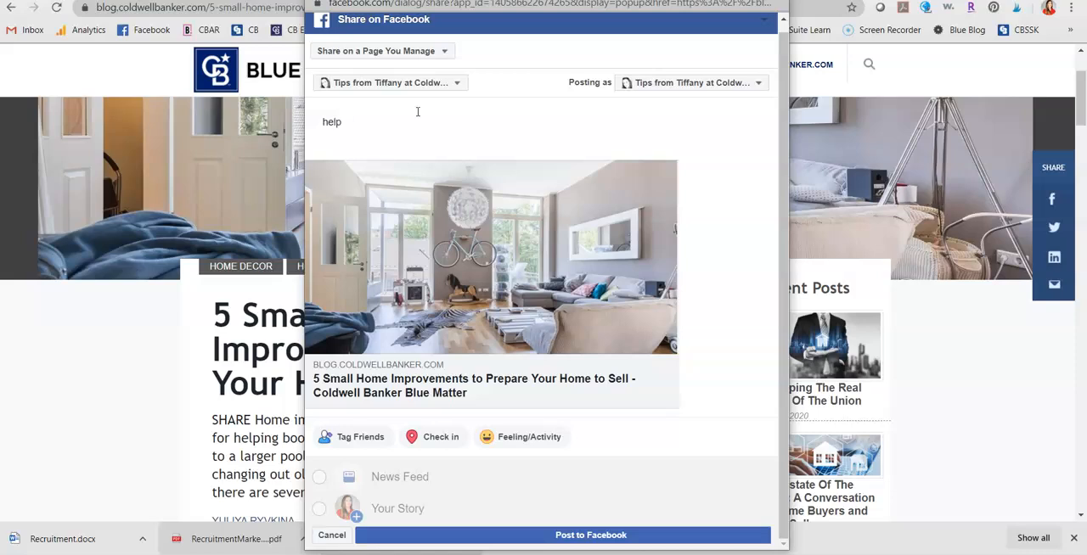
{"action": "key", "text": "BackSpace"}
{"action": "type", "text": "H"}
{"action": "type", "text": "elpful tips an"}
{"action": "type", "text": "d ideas for selling "}
{"action": "type", "text": "ing"}
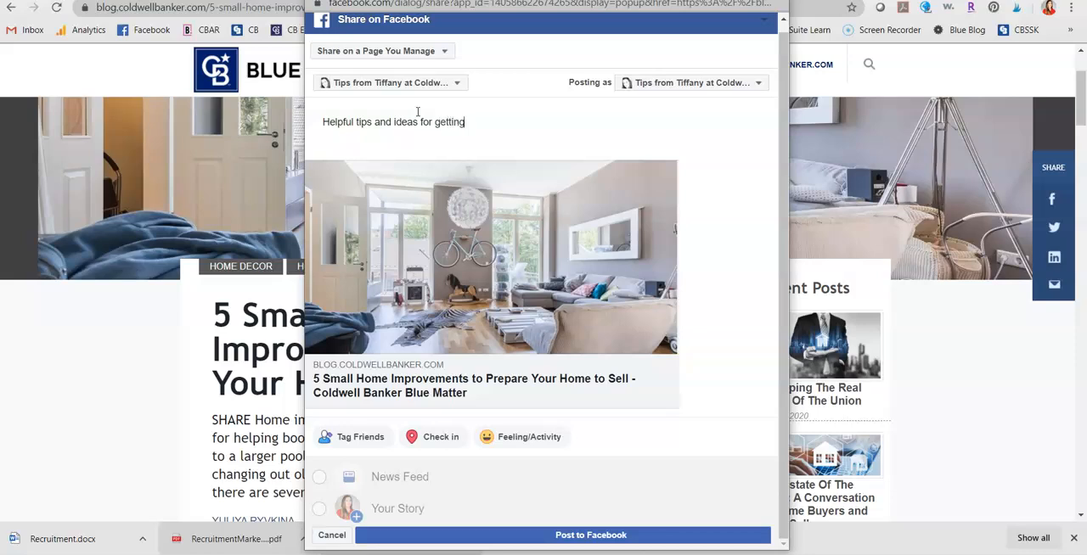
{"action": "type", "text": " your home ready to sell"}
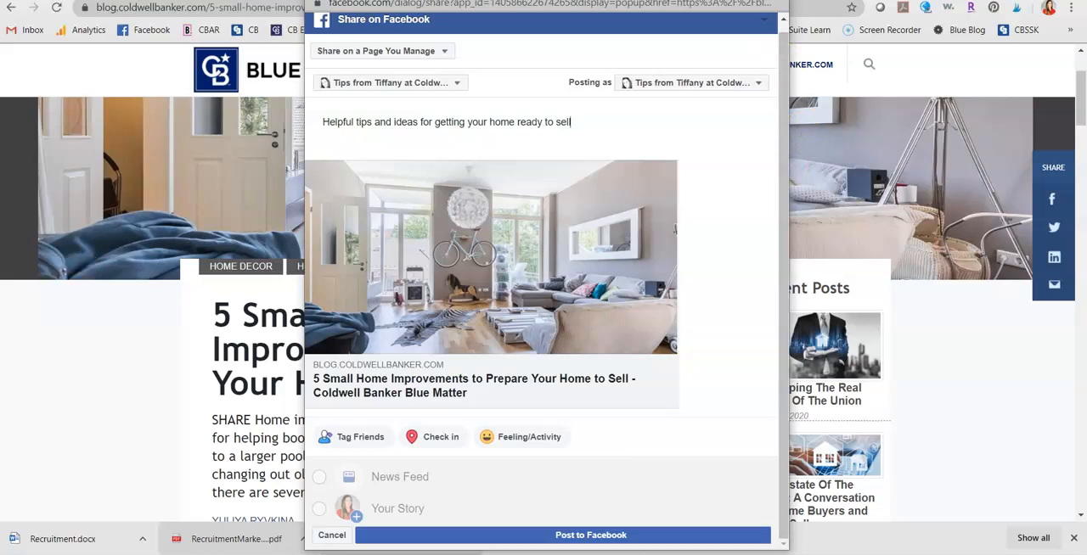
{"action": "left_click", "coordinate": [773, 0]}
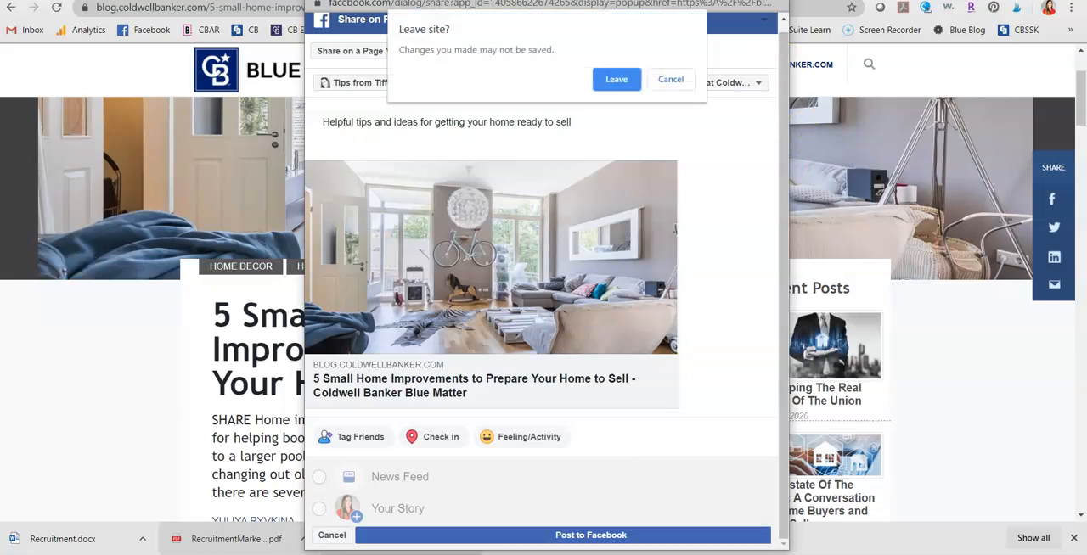
{"action": "left_click", "coordinate": [618, 85]}
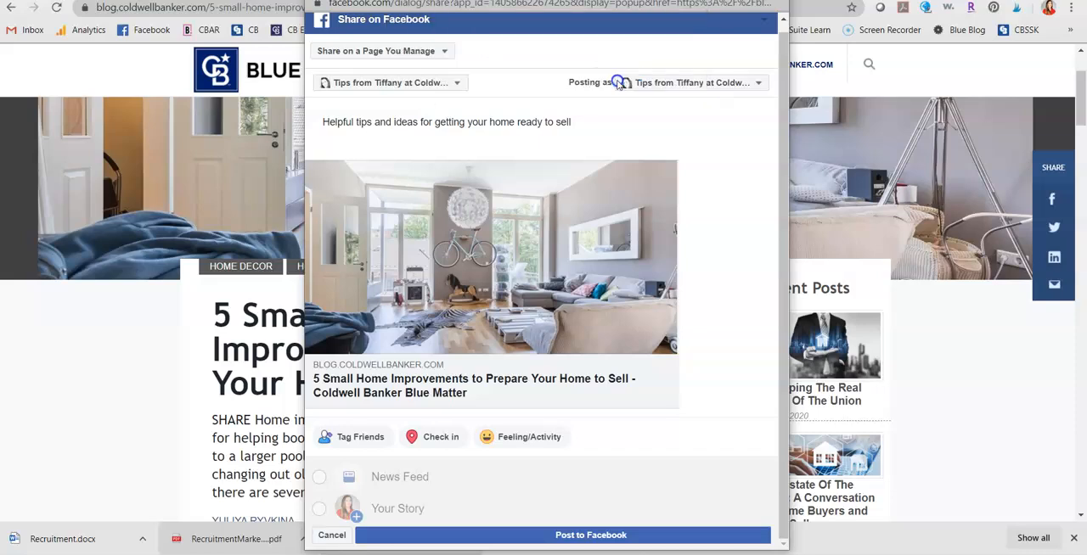
Copy the full web address of the home improvements article.
{"action": "scroll", "coordinate": [730, 238], "scroll_direction": "up", "scroll_amount": 2}
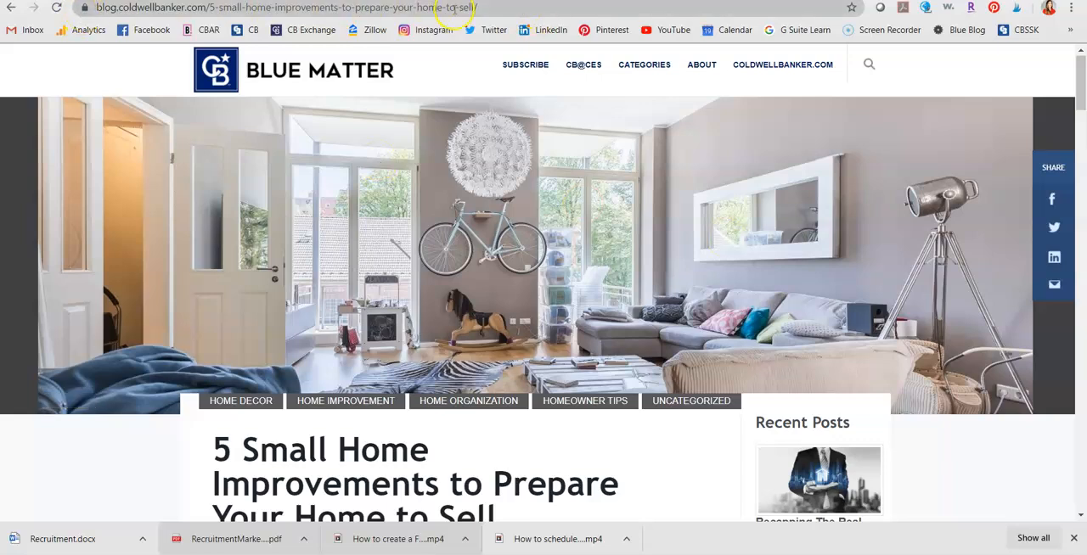
{"action": "left_click", "coordinate": [519, 10]}
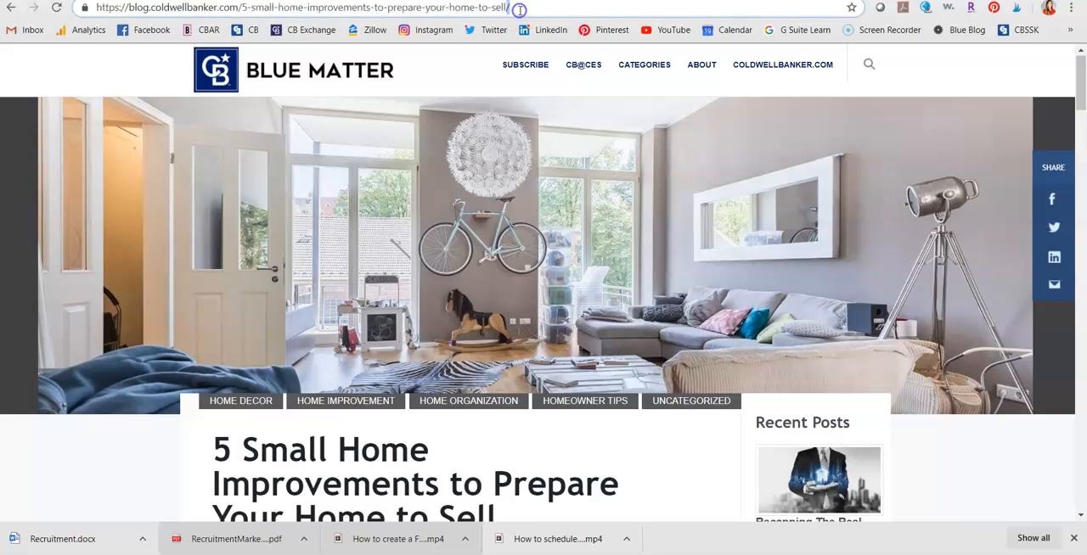
{"action": "key", "text": "ctrl+a"}
{"action": "key", "text": "ctrl+c"}
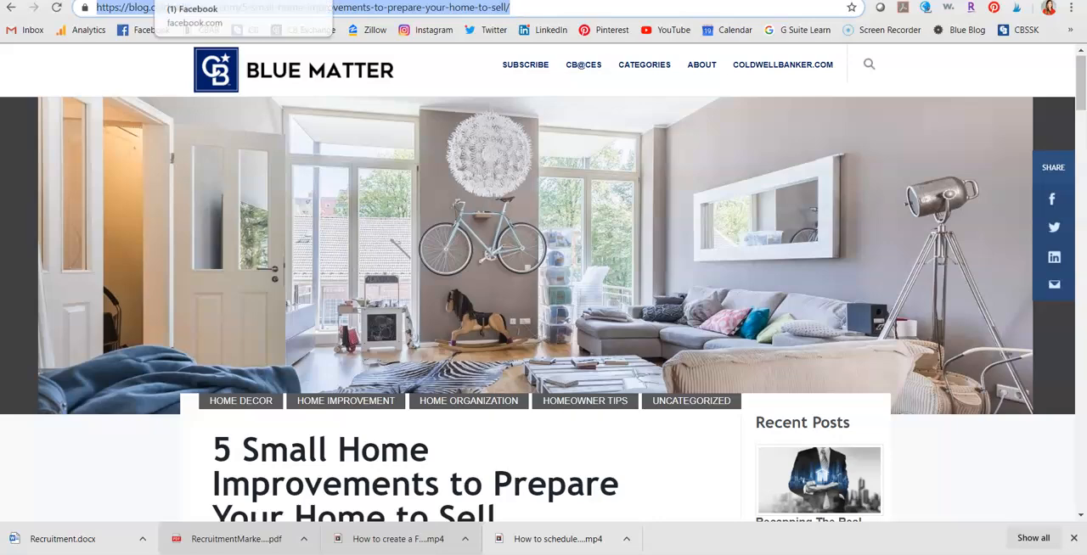
Switch to Facebook and open the Coldwell Banker Access Realty tips page from the expanded page shortcuts.
{"action": "left_click", "coordinate": [146, 30]}
{"action": "scroll", "coordinate": [522, 272], "scroll_direction": "down", "scroll_amount": 1}
{"action": "scroll", "coordinate": [522, 272], "scroll_direction": "down", "scroll_amount": 3}
{"action": "scroll", "coordinate": [522, 272], "scroll_direction": "up", "scroll_amount": 4}
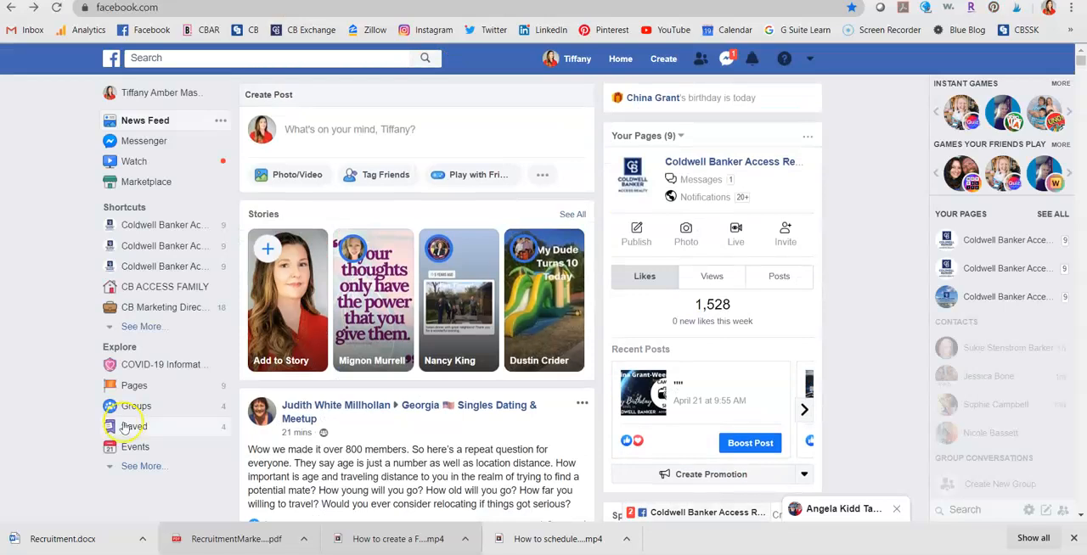
{"action": "left_click", "coordinate": [145, 328]}
{"action": "left_click", "coordinate": [148, 330]}
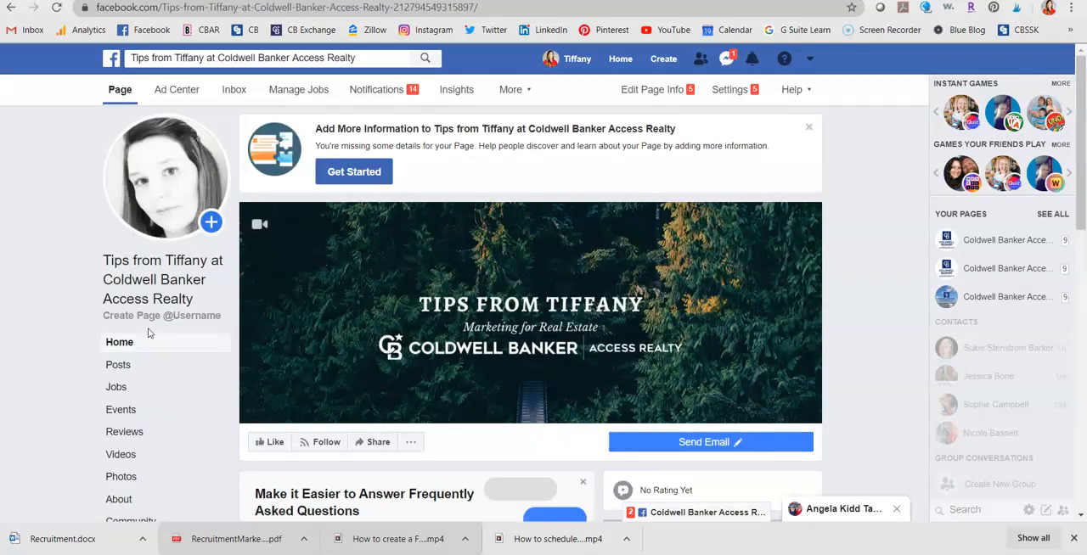
Go to the page's Publishing Tools through the post composer and start a new post there.
{"action": "scroll", "coordinate": [147, 333], "scroll_direction": "down", "scroll_amount": 4}
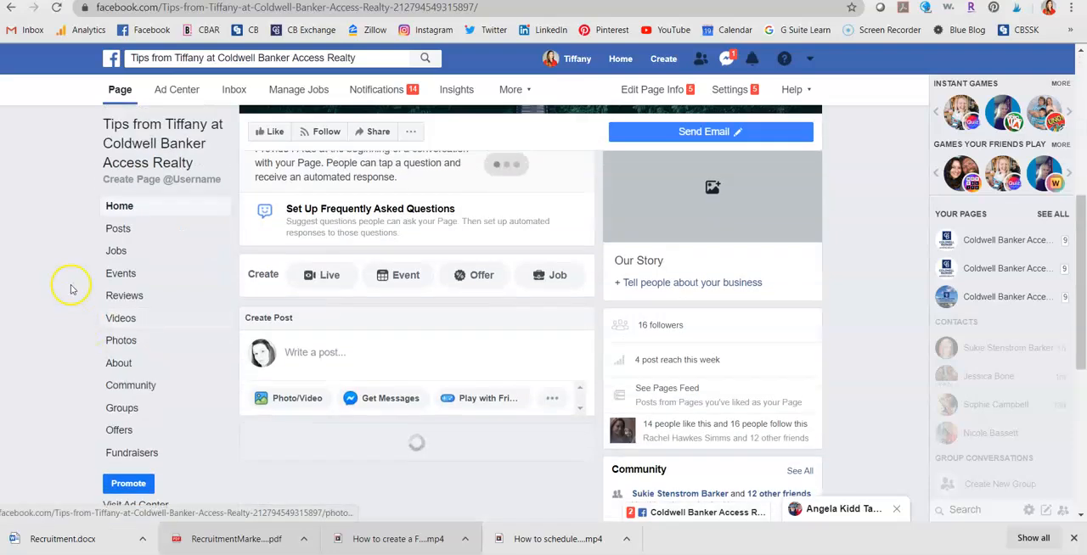
{"action": "left_click", "coordinate": [341, 353]}
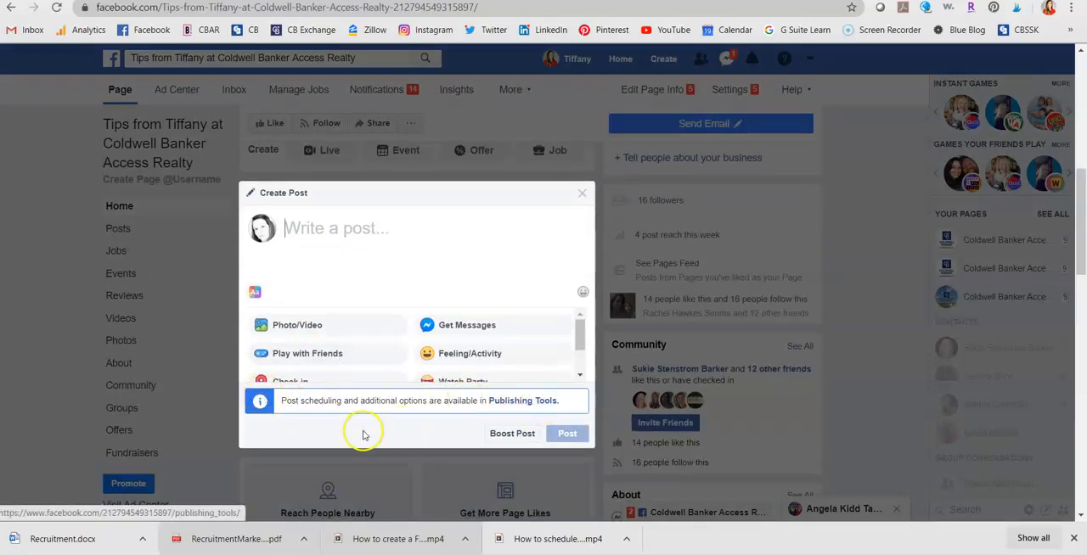
{"action": "left_click", "coordinate": [545, 401]}
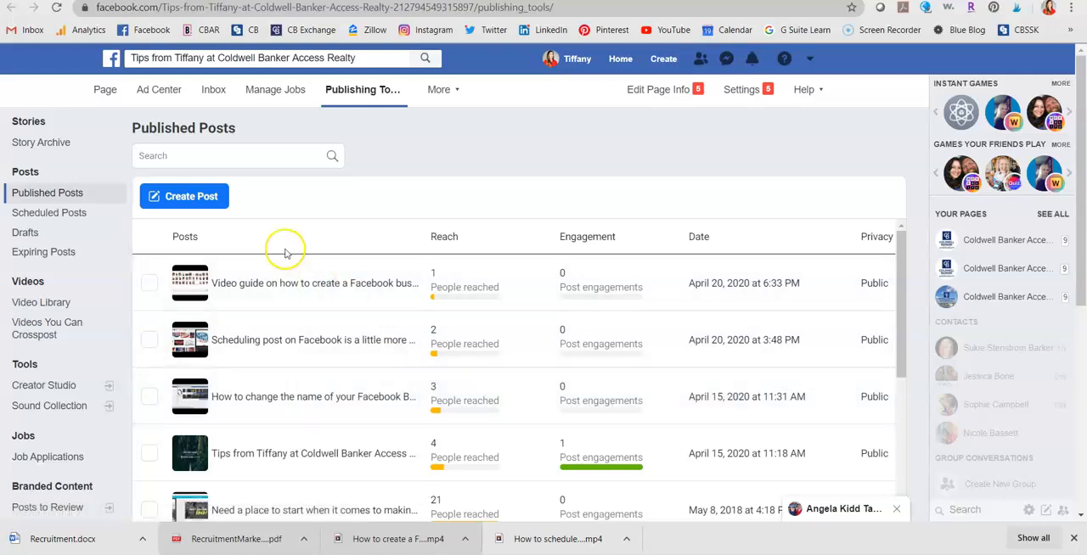
{"action": "left_click", "coordinate": [211, 199]}
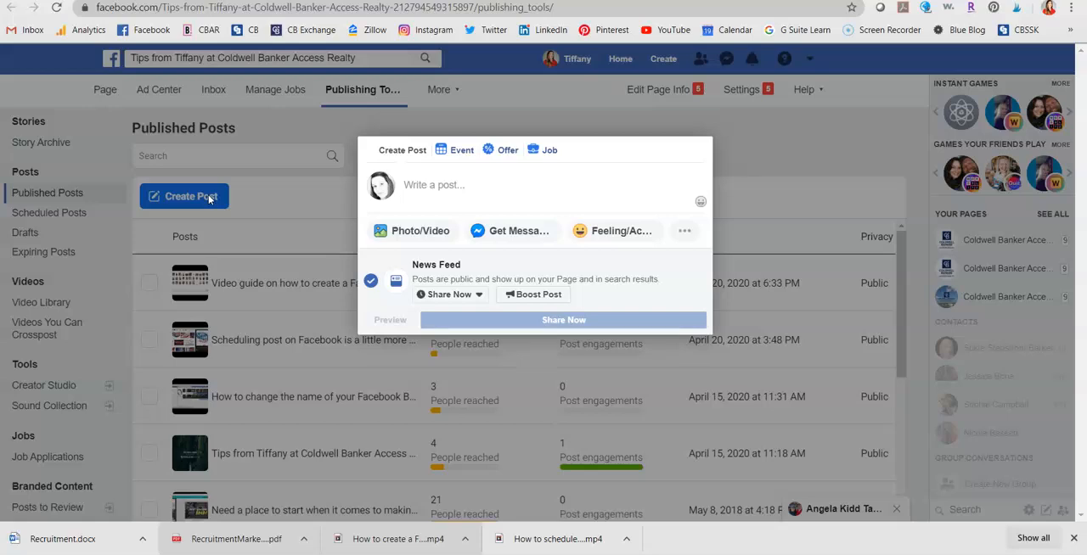
Write "Great tips for getting your home ready to sell" in the post and paste the article link on a new line.
{"action": "left_click", "coordinate": [443, 185]}
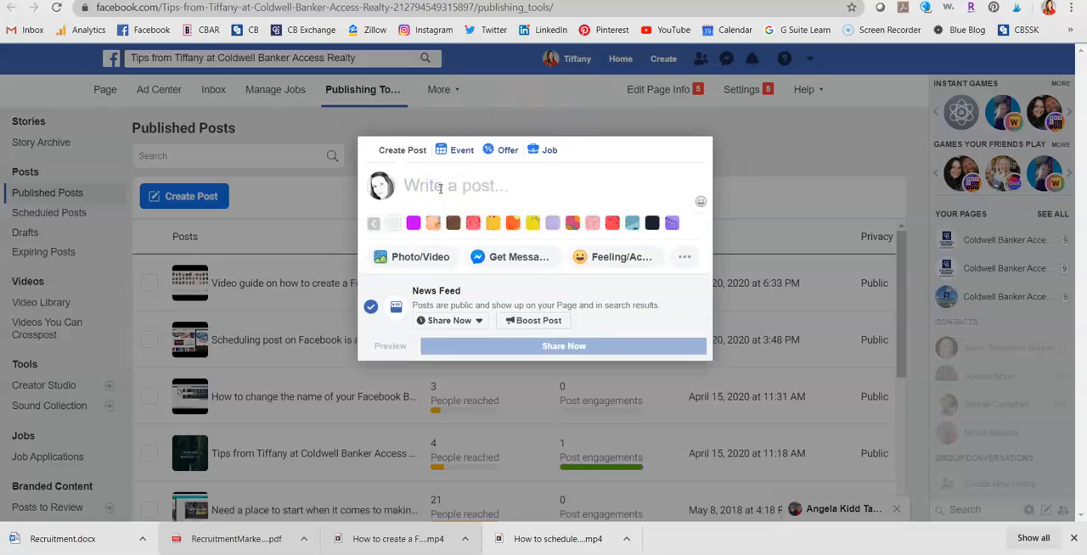
{"action": "type", "text": "Great tio"}
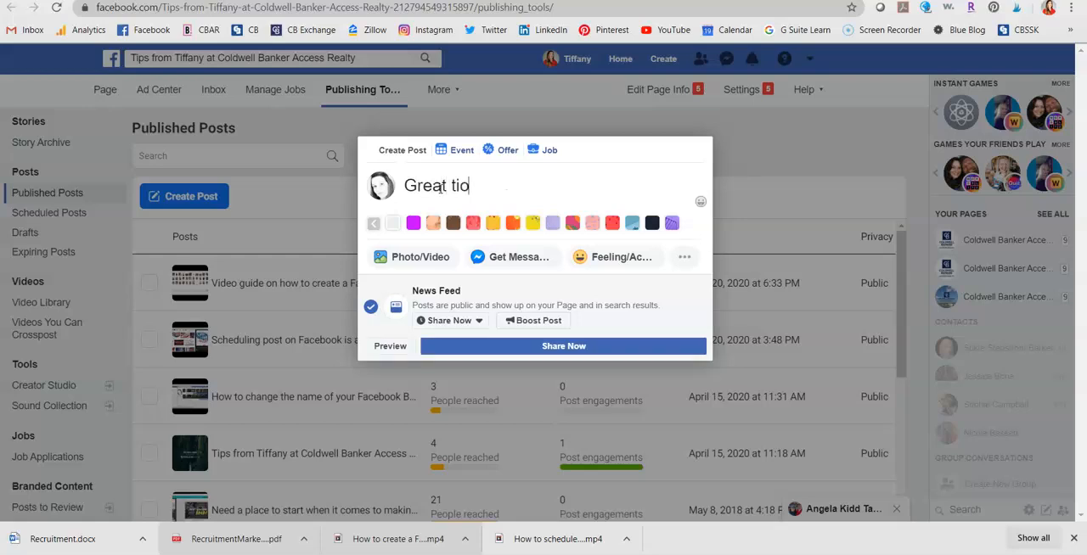
{"action": "key", "text": "BackSpace"}
{"action": "type", "text": "ps for getting your hom"}
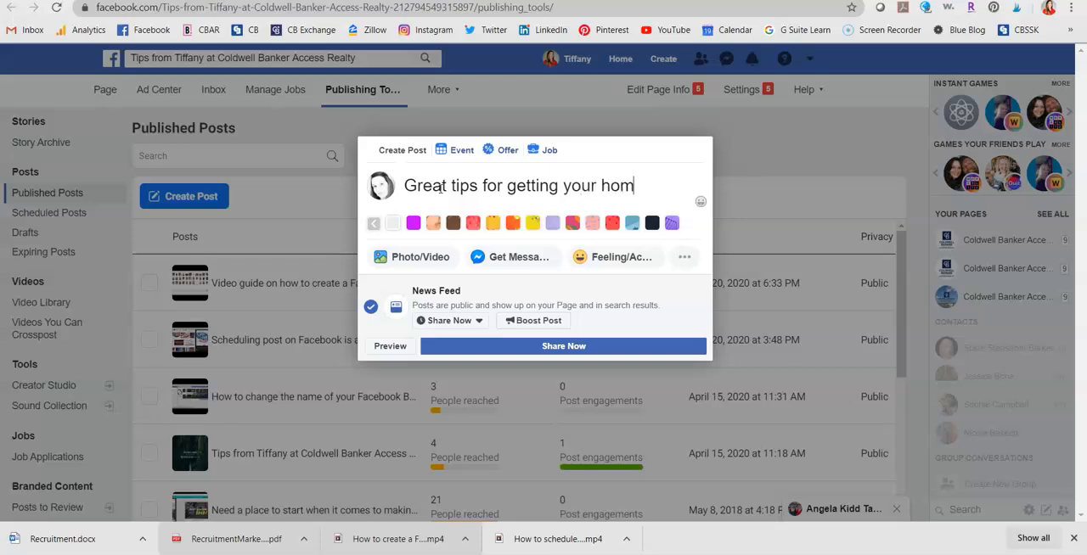
{"action": "type", "text": "e ready to sell"}
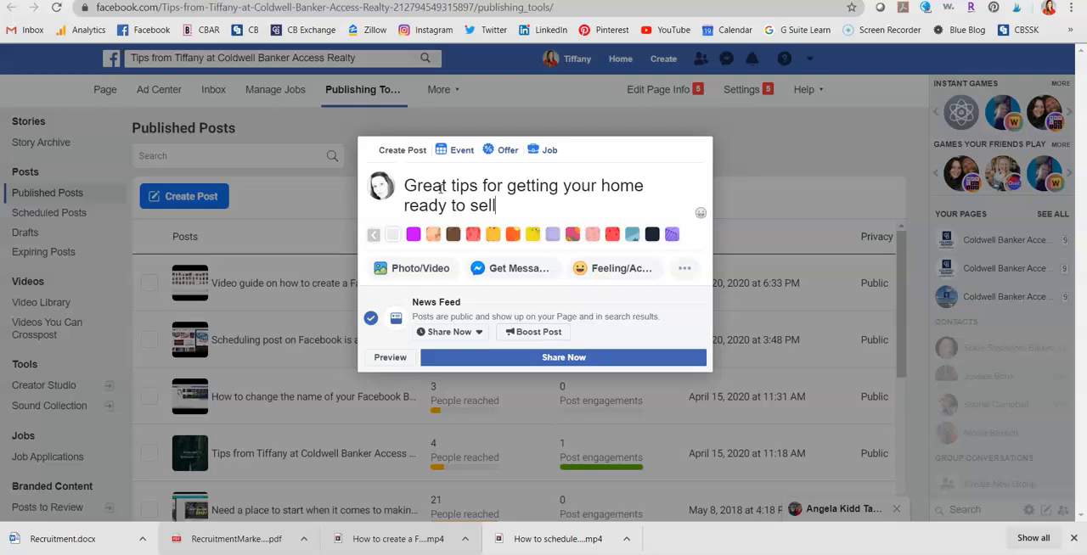
{"action": "key", "text": "Return"}
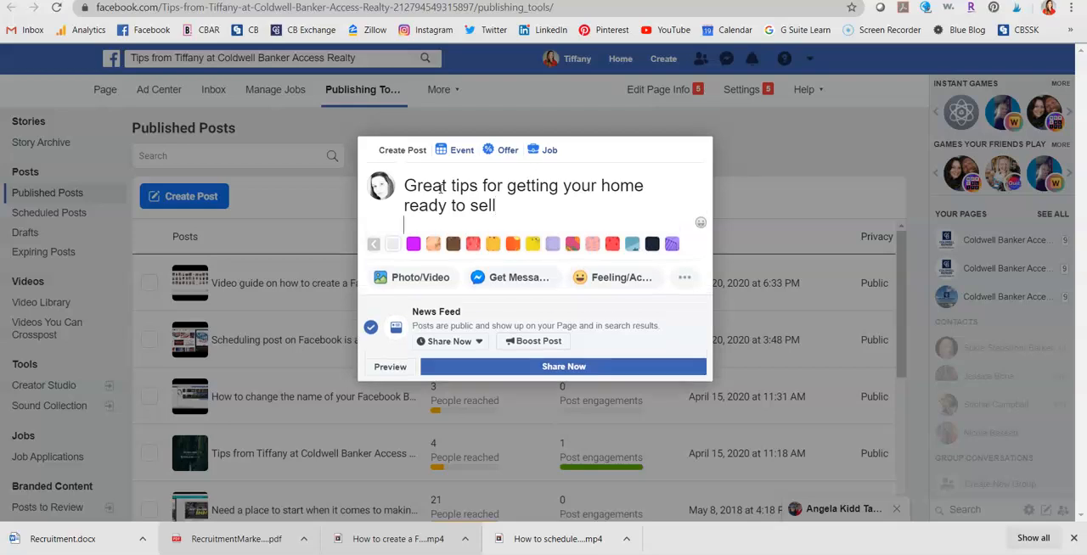
{"action": "key", "text": "ctrl+v"}
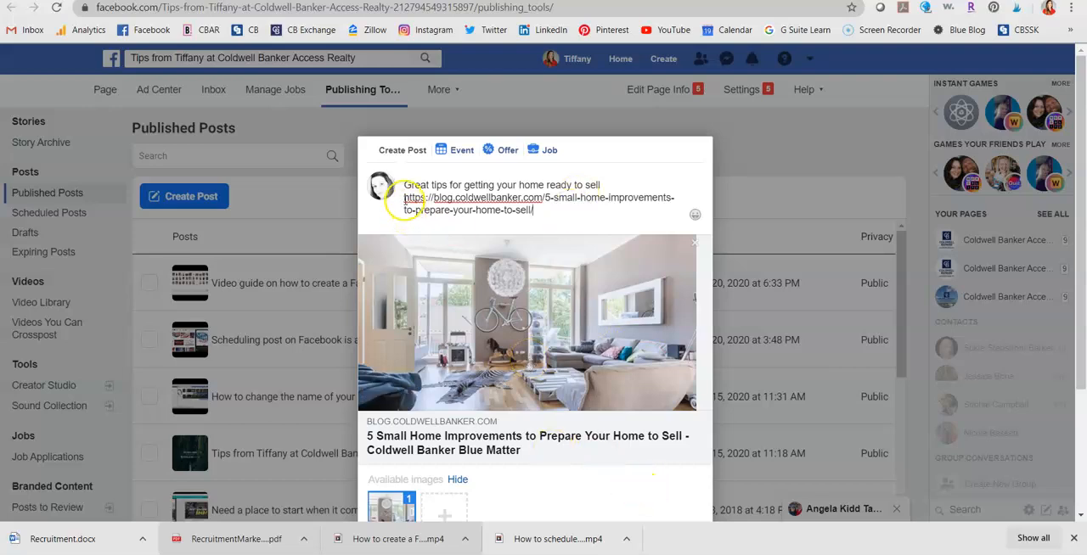
Delete the pasted article link from the post text, keeping the link preview, and check the draft.
{"action": "left_click_drag", "start_coordinate": [405, 204], "coordinate": [610, 206]}
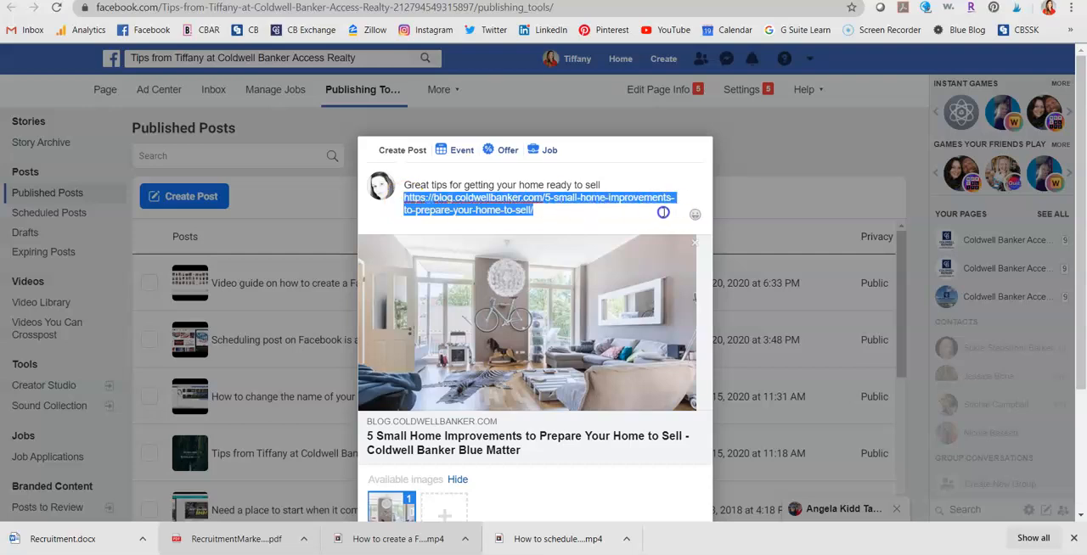
{"action": "key", "text": "BackSpace"}
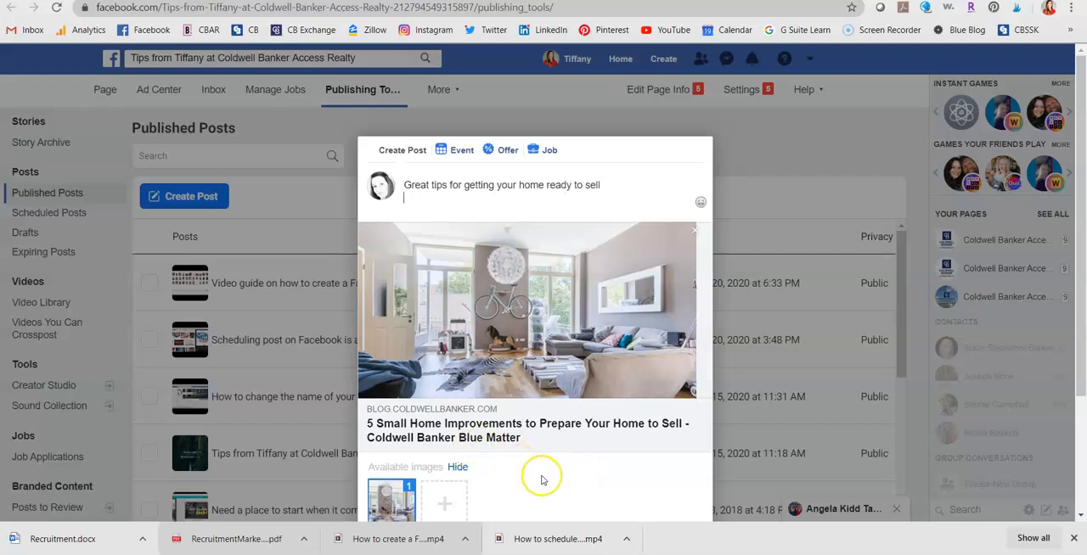
{"action": "scroll", "coordinate": [543, 479], "scroll_direction": "down", "scroll_amount": 2}
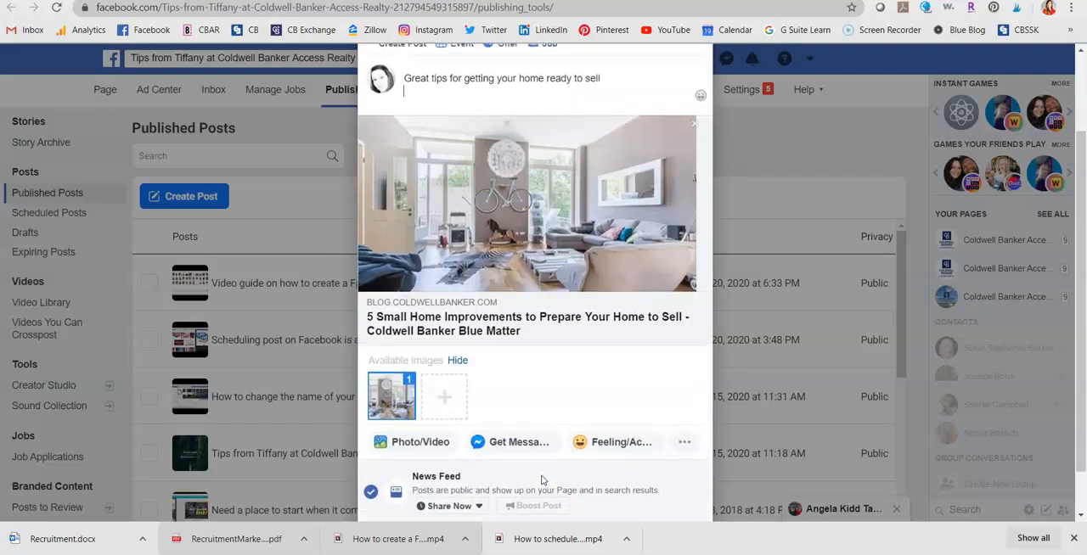
{"action": "scroll", "coordinate": [543, 479], "scroll_direction": "up", "scroll_amount": 2}
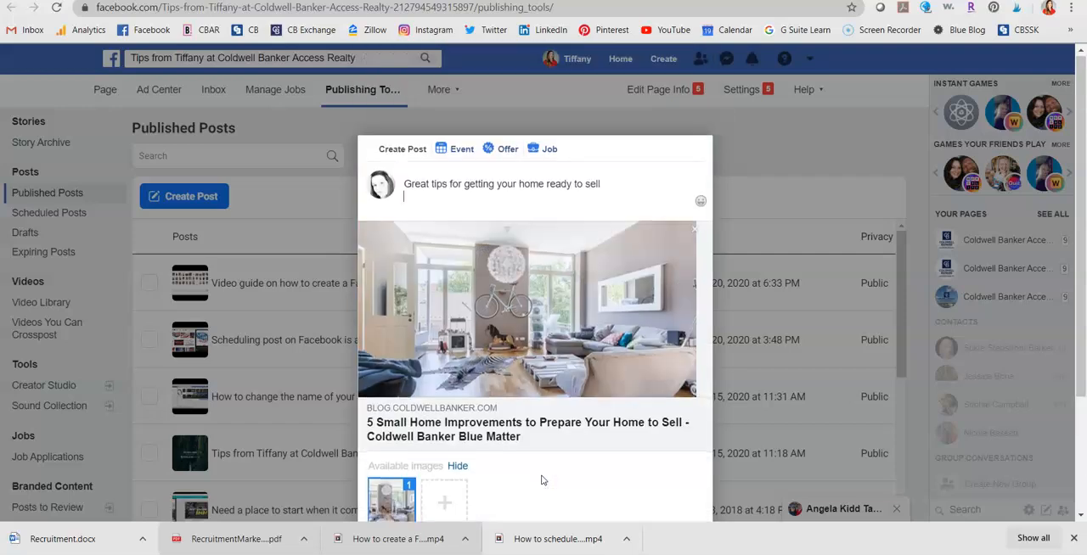
Switch the post from sharing now to scheduled publication and set the custom date to 4/24/2020.
{"action": "scroll", "coordinate": [543, 481], "scroll_direction": "down", "scroll_amount": 2}
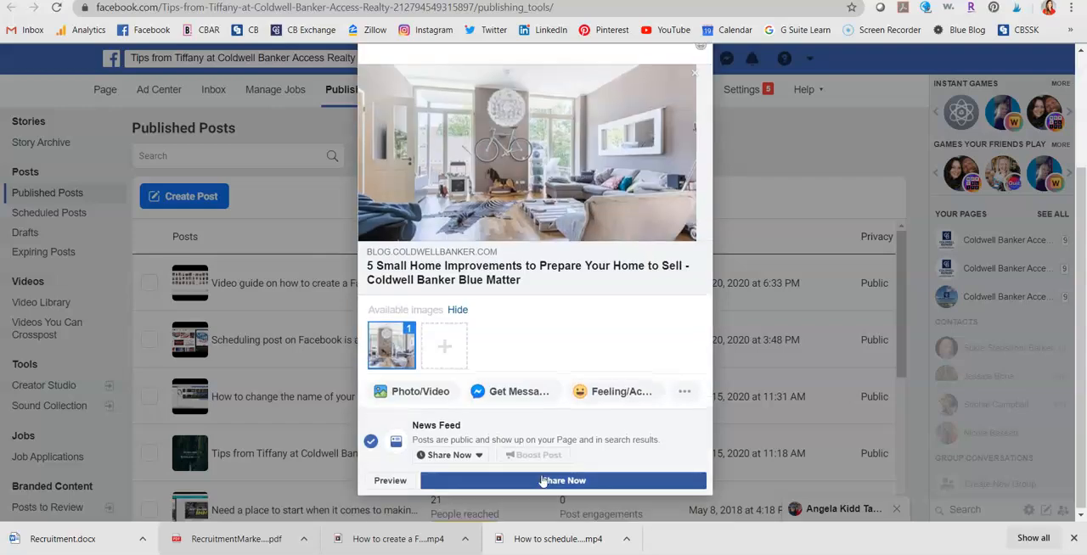
{"action": "left_click", "coordinate": [464, 456]}
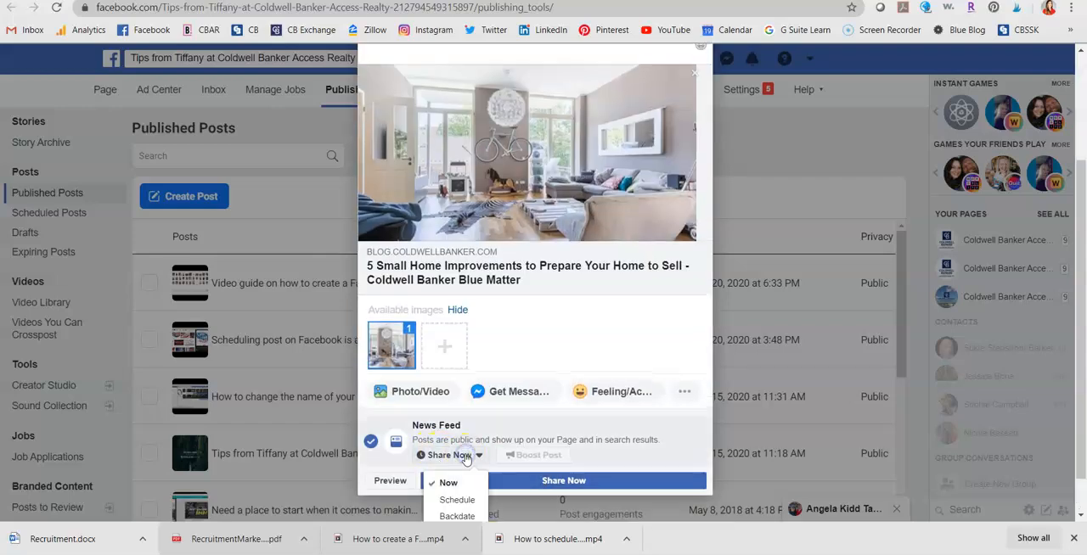
{"action": "left_click", "coordinate": [459, 499]}
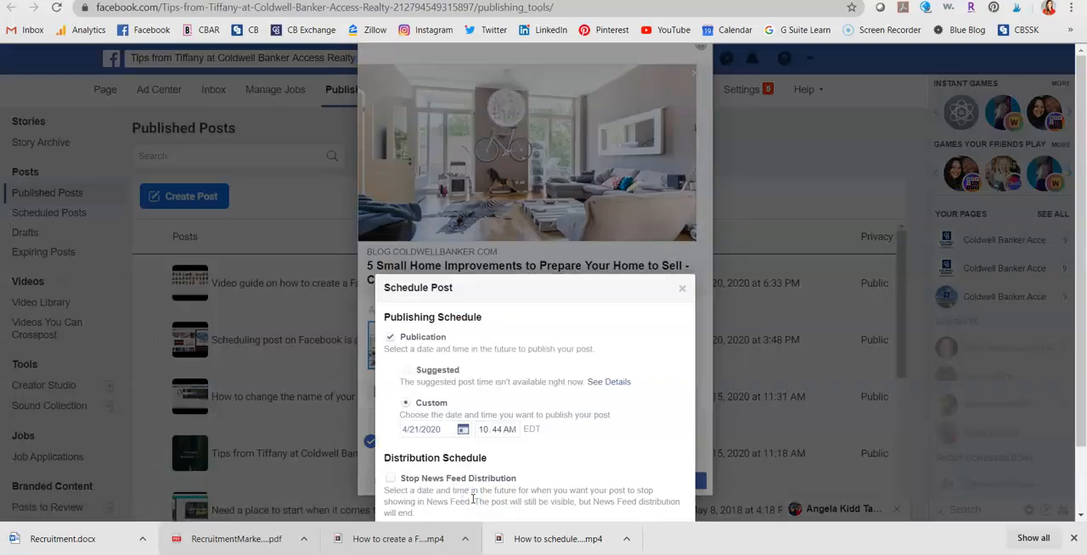
{"action": "left_click", "coordinate": [462, 429]}
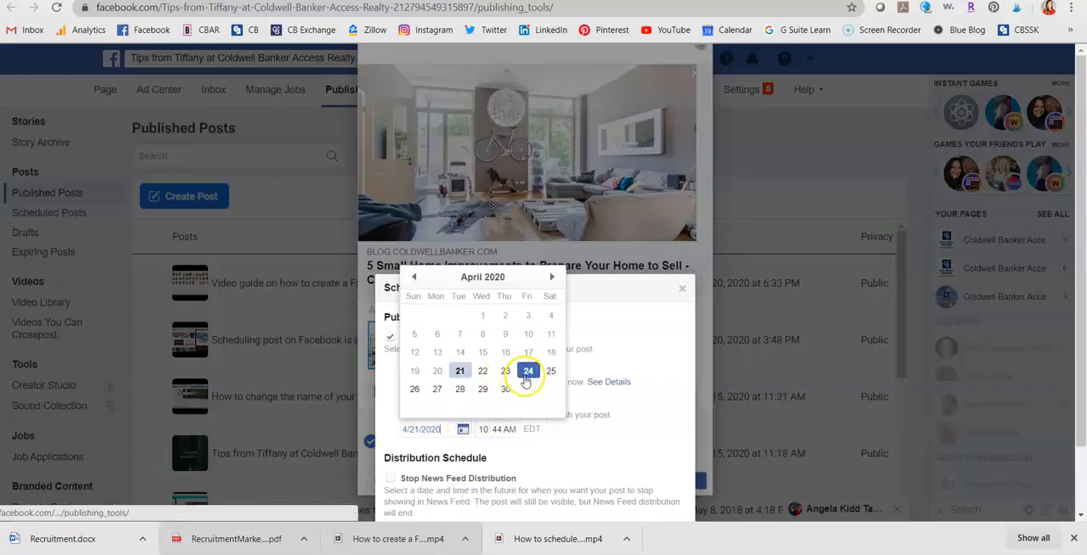
{"action": "left_click", "coordinate": [527, 378]}
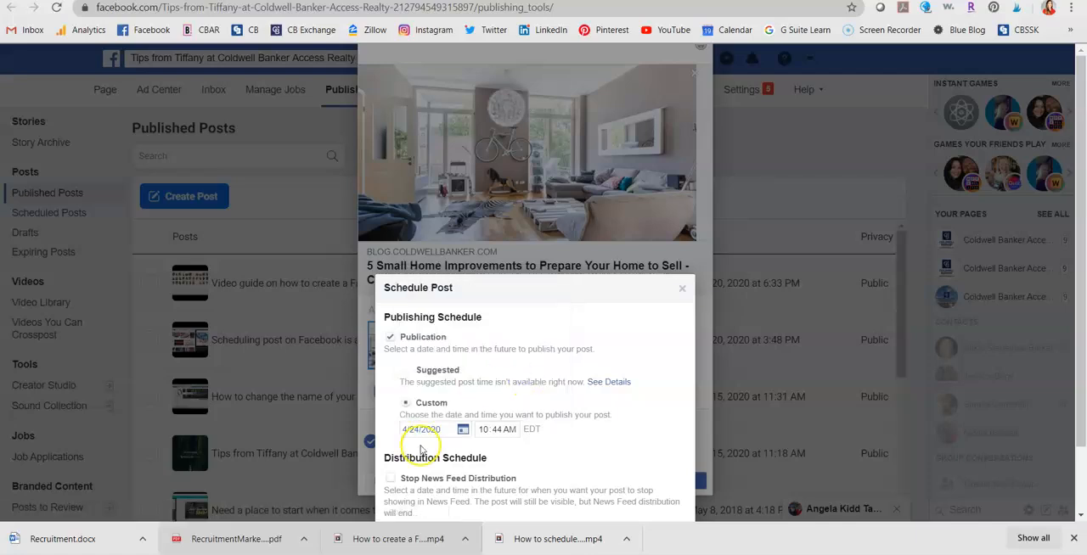
Set the publication time to 7:00 AM and confirm the publishing schedule.
{"action": "left_click", "coordinate": [487, 430]}
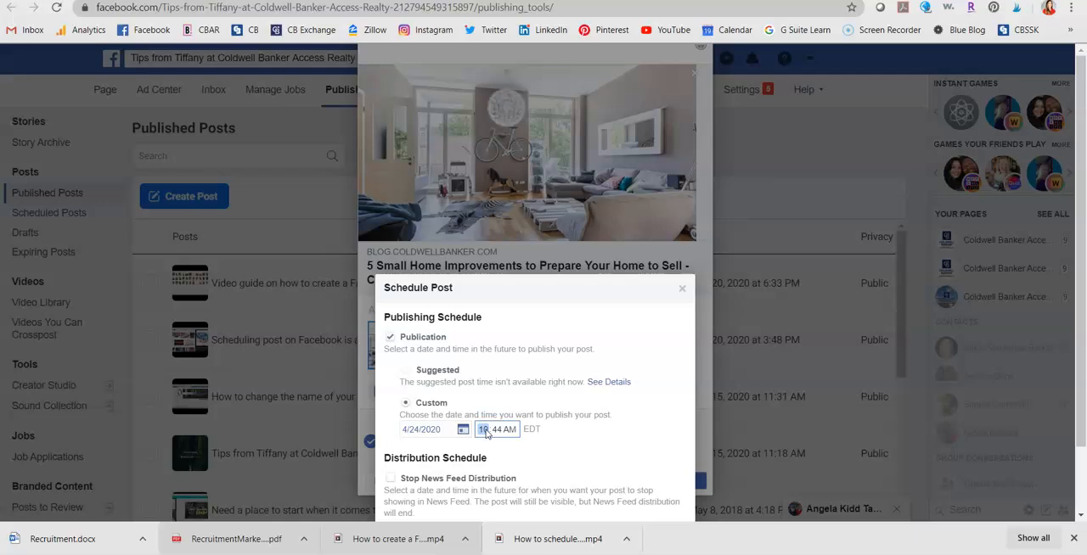
{"action": "type", "text": "7:00"}
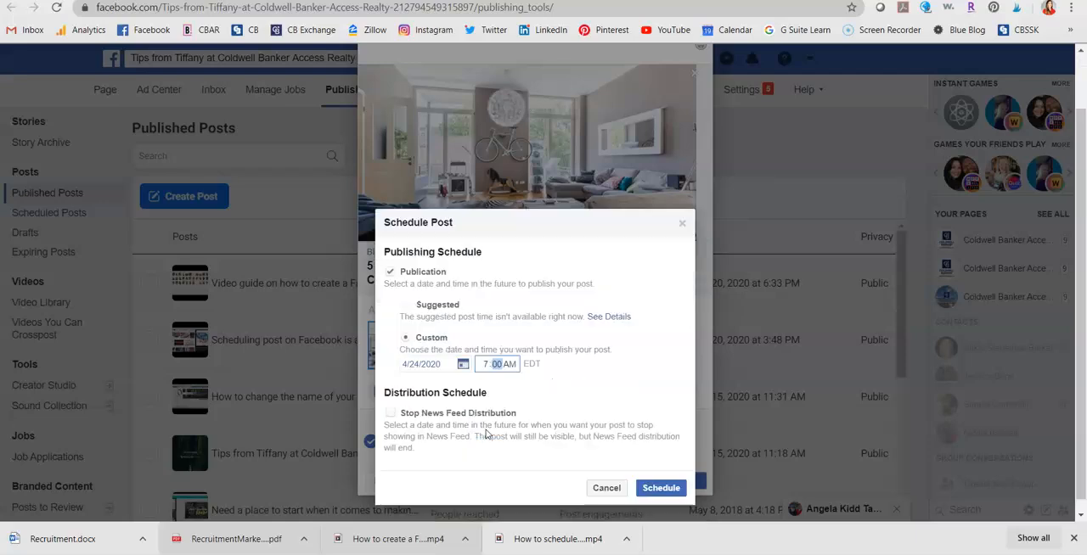
{"action": "left_click", "coordinate": [659, 480]}
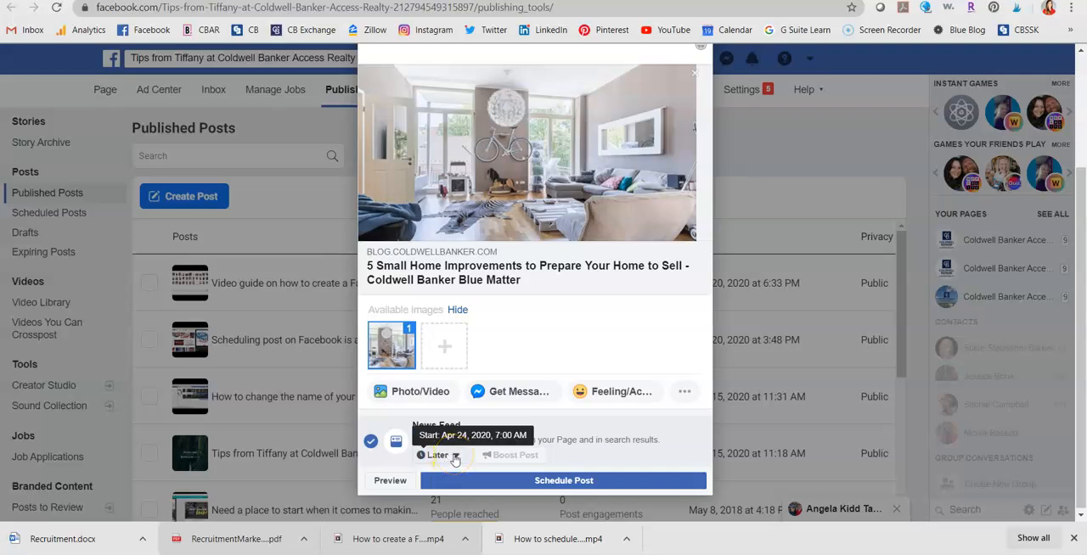
Submit the scheduled post and open the page's list of scheduled posts.
{"action": "left_click", "coordinate": [626, 480]}
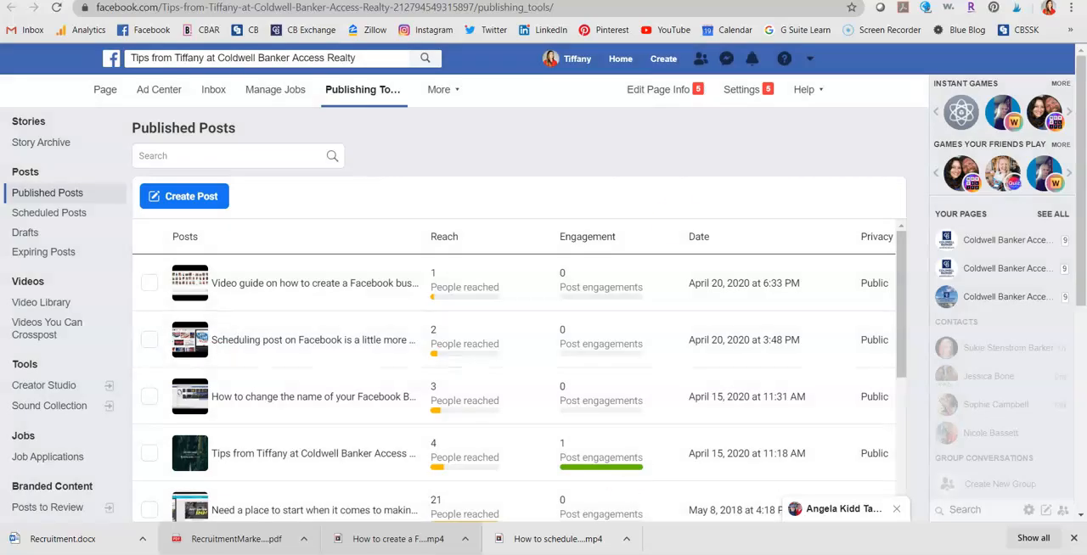
{"action": "left_click", "coordinate": [85, 214]}
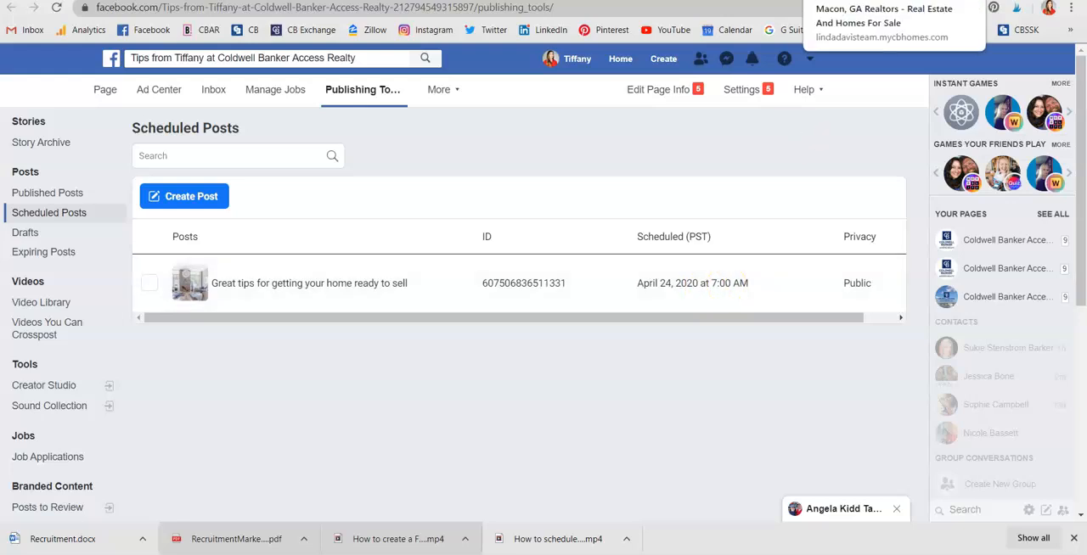
Return to the home improvements blog article, view its Facebook share dialog, and close the dialog without posting.
{"action": "left_click", "coordinate": [902, 0]}
{"action": "scroll", "coordinate": [881, 315], "scroll_direction": "down", "scroll_amount": 3}
{"action": "scroll", "coordinate": [886, 311], "scroll_direction": "up", "scroll_amount": 3}
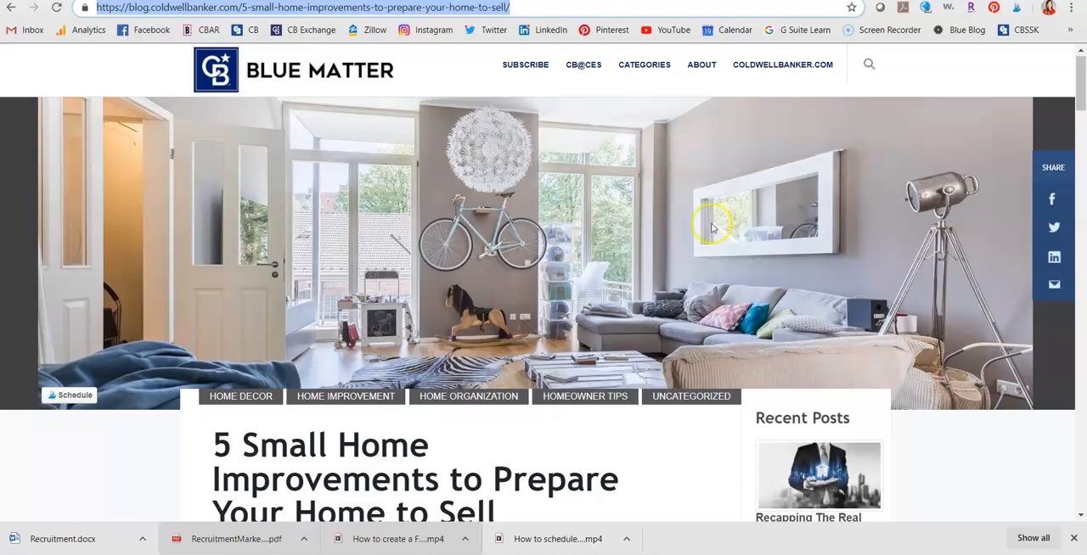
{"action": "left_click", "coordinate": [1070, 209]}
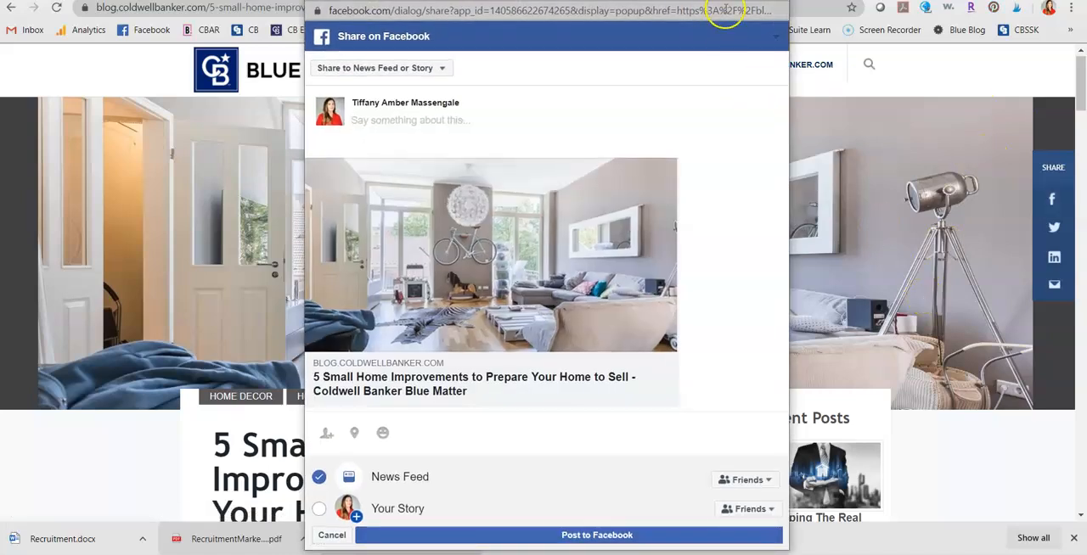
{"action": "left_click", "coordinate": [774, 1]}
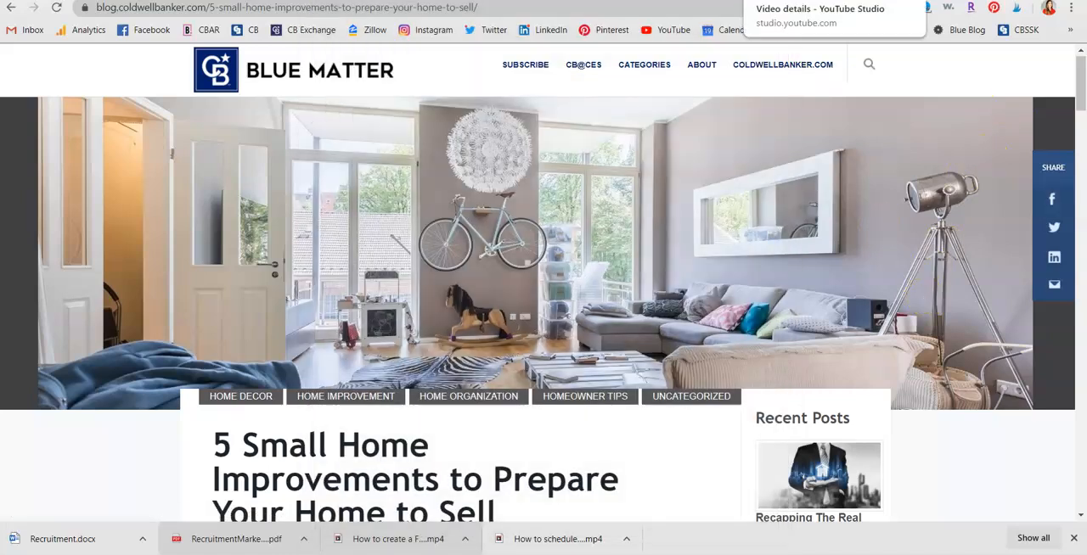